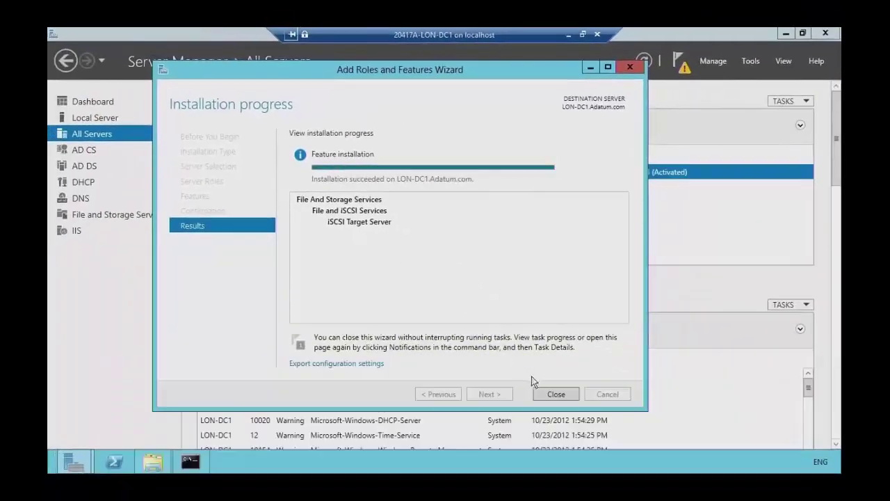
Close the finished role installation and start creating a new iSCSI virtual disk in File and Storage Services
{"action": "left_click", "coordinate": [548, 395]}
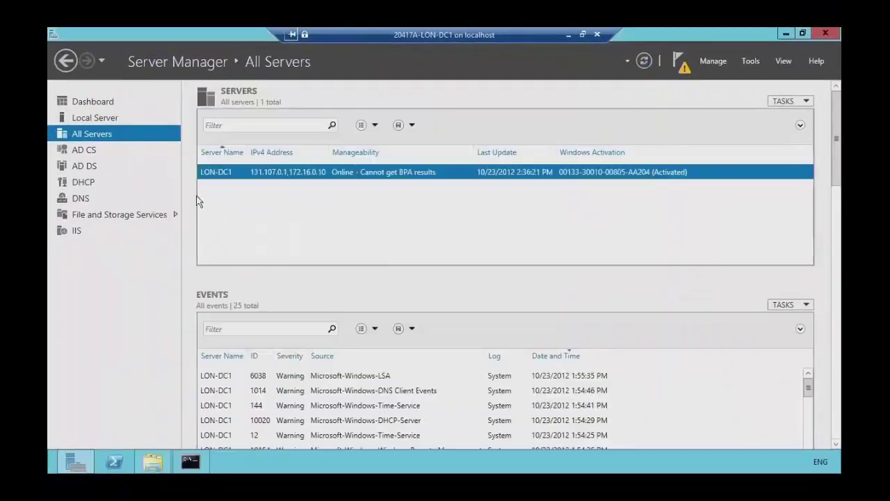
{"action": "left_click", "coordinate": [95, 218]}
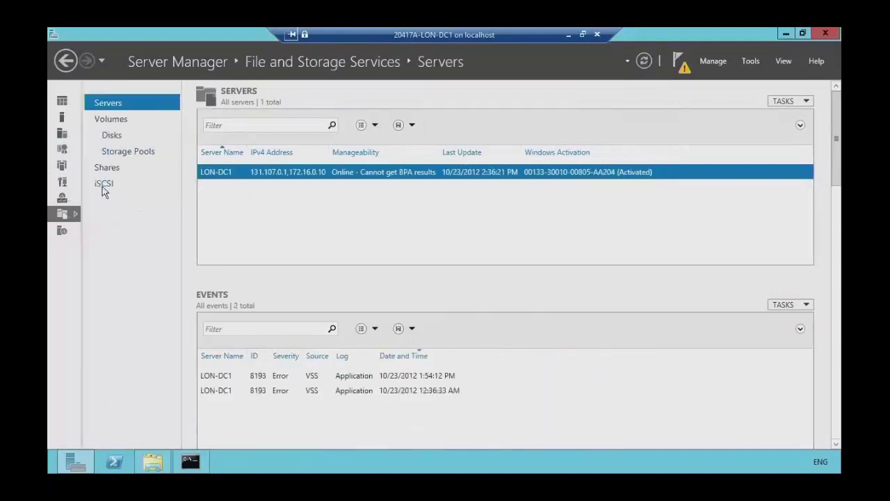
{"action": "left_click", "coordinate": [102, 185]}
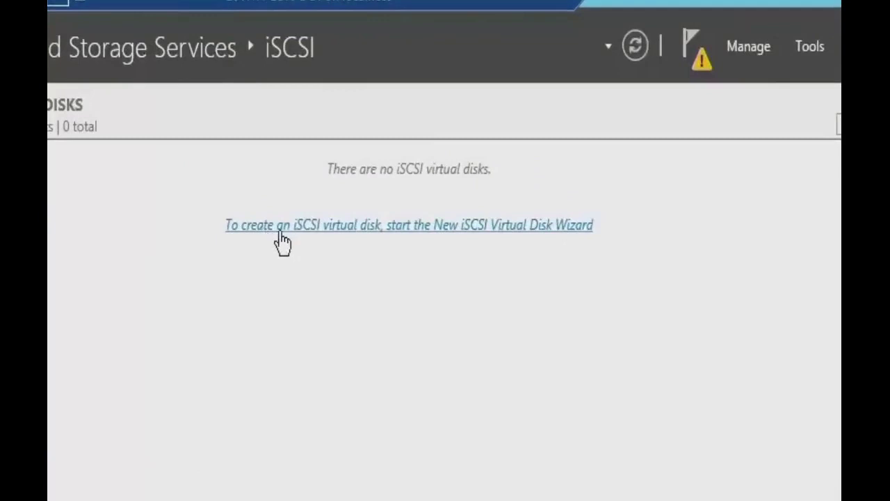
{"action": "left_click", "coordinate": [277, 233]}
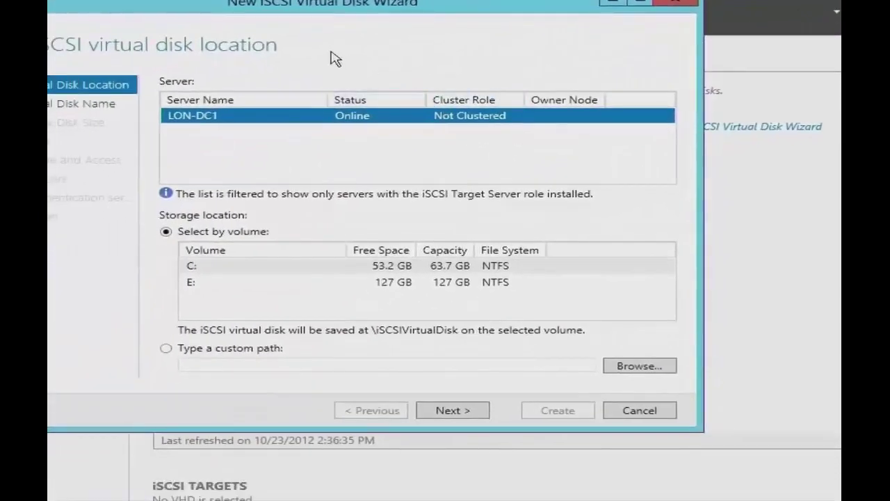
Choose volume E: on LON-DC1 as the storage location for the iSCSI virtual disk
{"action": "left_click_drag", "start_coordinate": [266, 5], "coordinate": [393, 46]}
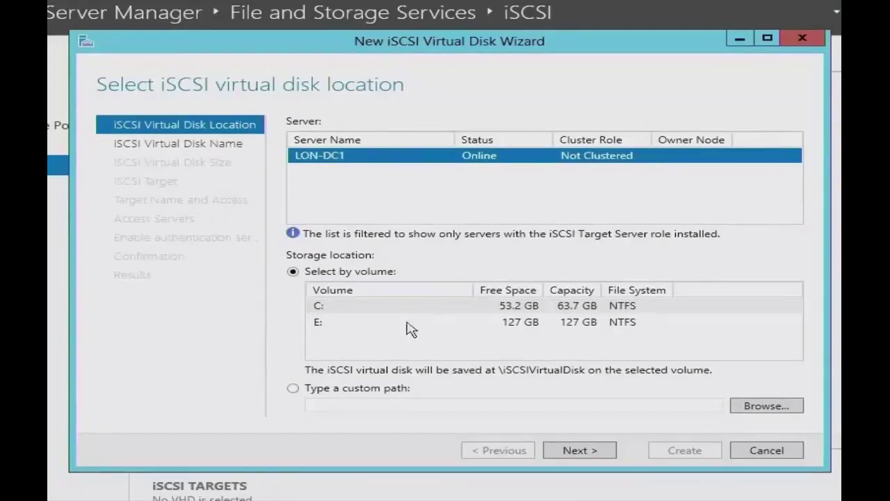
{"action": "left_click", "coordinate": [381, 323]}
{"action": "left_click", "coordinate": [602, 453]}
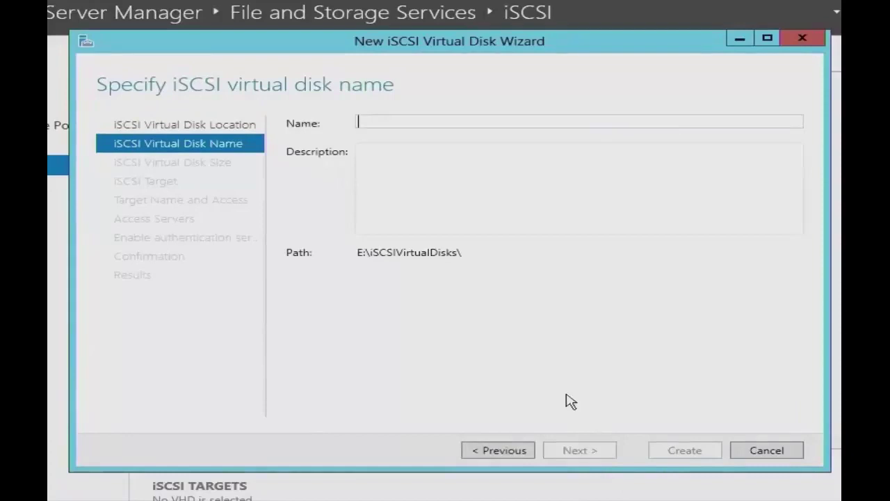
Name the virtual disk iSCSIDIsk1 and set its size to 5 GB
{"action": "type", "text": "iS"}
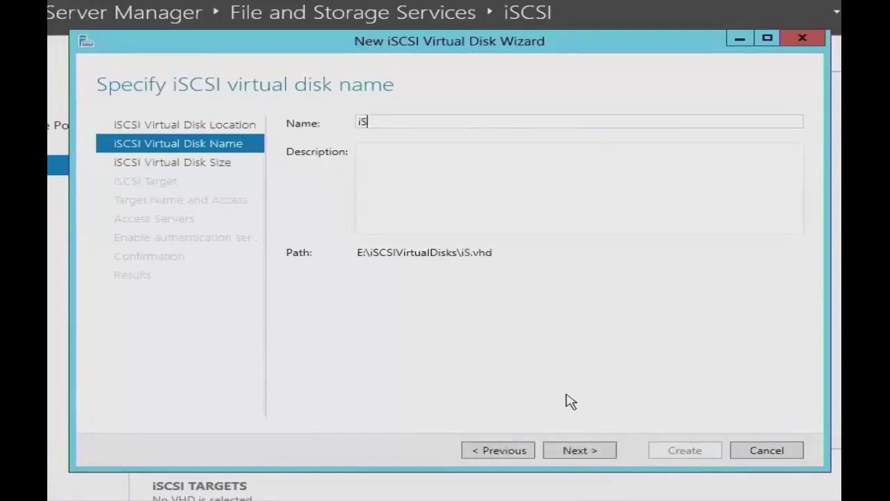
{"action": "type", "text": "CSIDIsk1"}
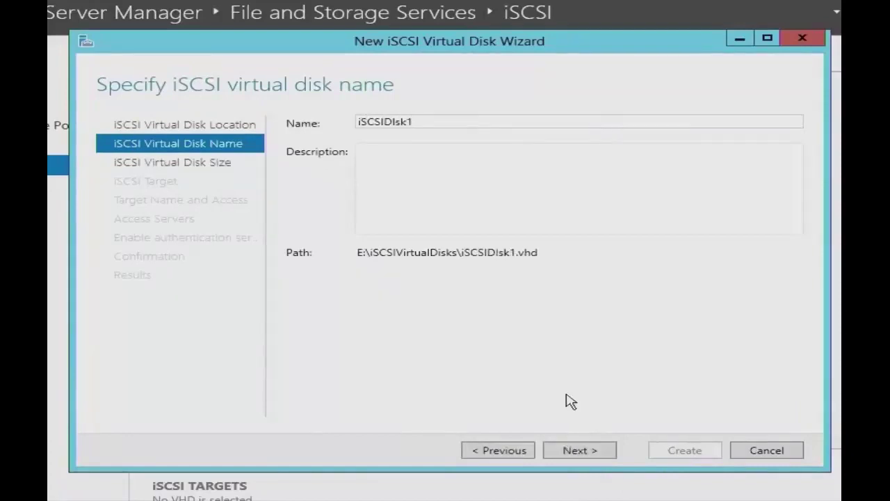
{"action": "left_click", "coordinate": [596, 451]}
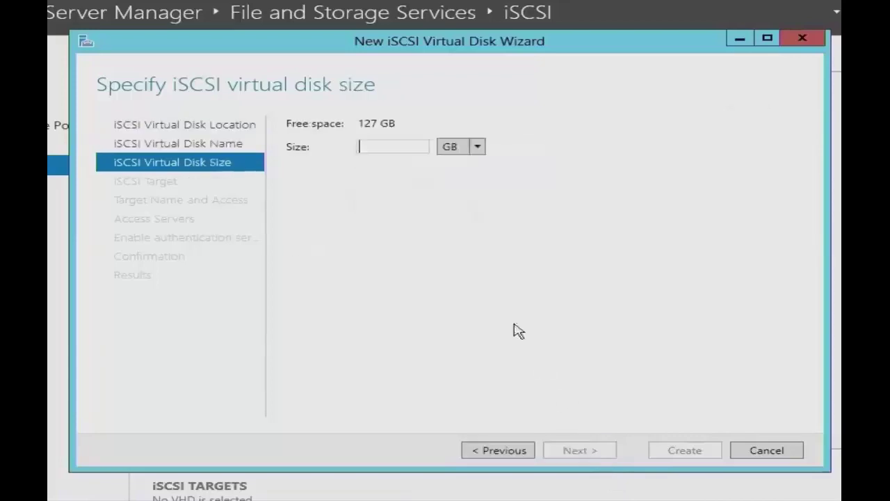
{"action": "type", "text": "5"}
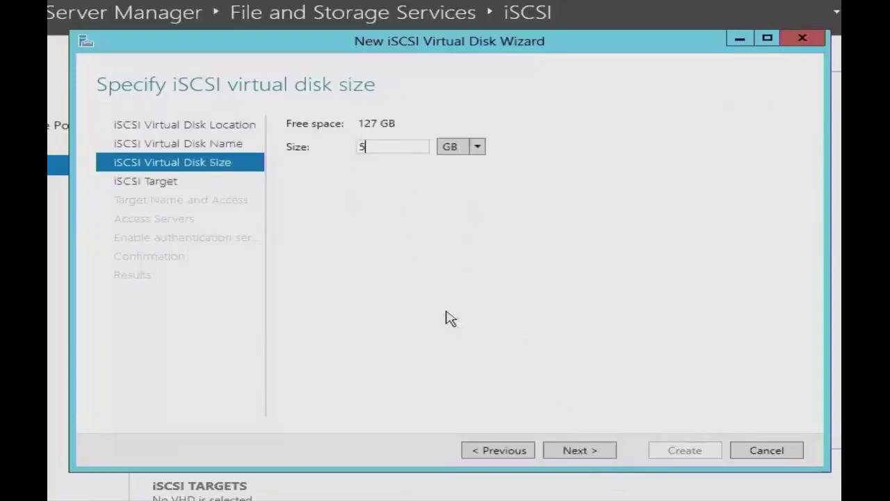
{"action": "left_click", "coordinate": [591, 450]}
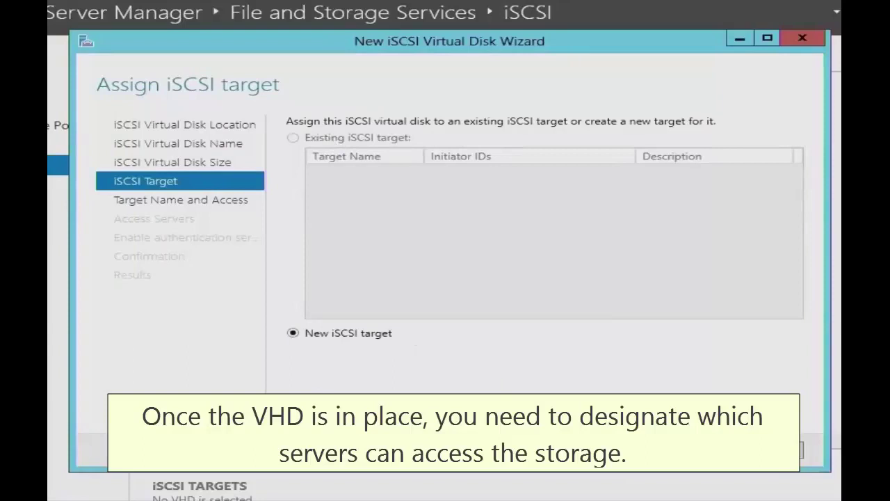
Assign the virtual disk to a new iSCSI target named LON-SVR2
{"action": "left_click", "coordinate": [592, 450]}
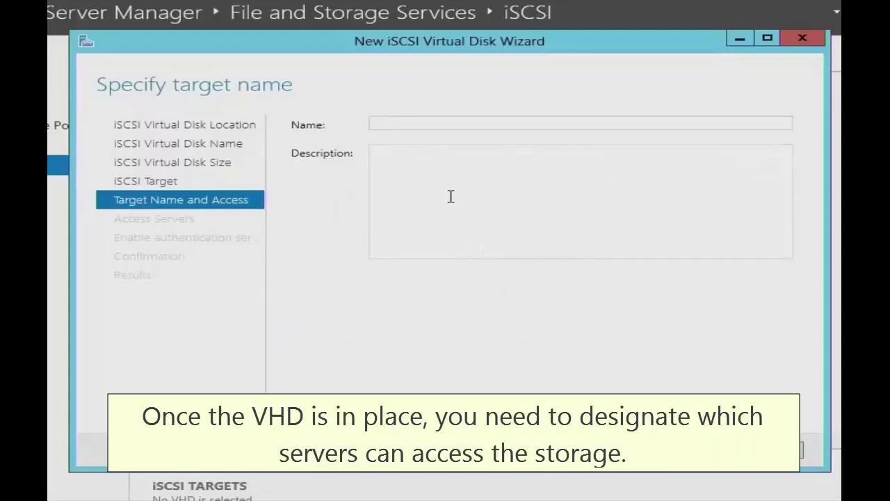
{"action": "type", "text": "LON-SVR2"}
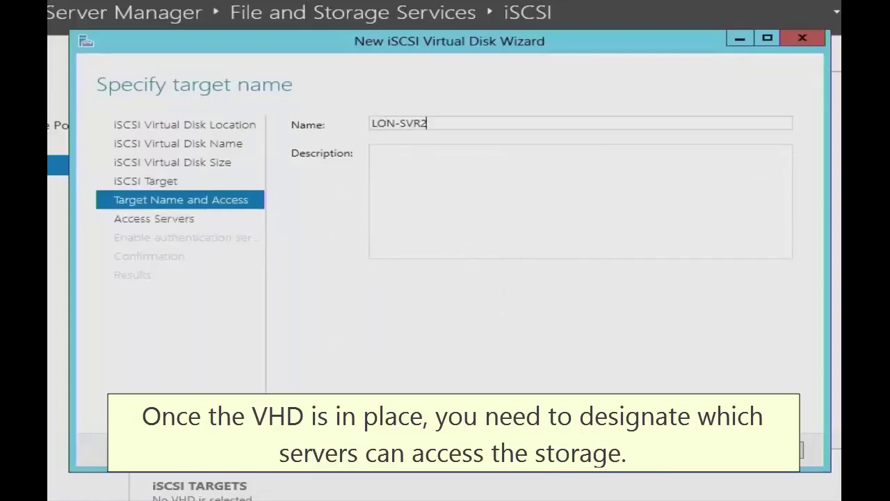
{"action": "key", "text": "Return"}
Allow access for the initiator with IP address 172.16.0.22 and create the virtual disk with CHAP and reverse CHAP disabled
{"action": "left_click", "coordinate": [318, 311]}
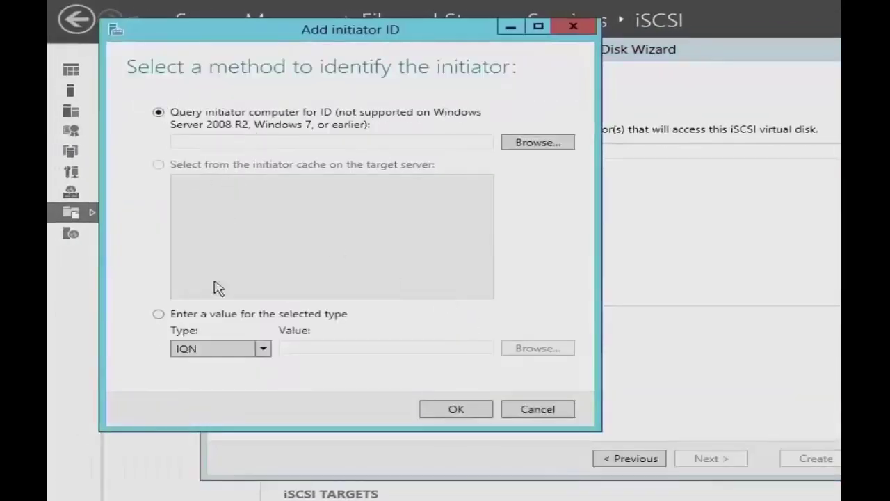
{"action": "left_click", "coordinate": [159, 314]}
{"action": "left_click", "coordinate": [212, 349]}
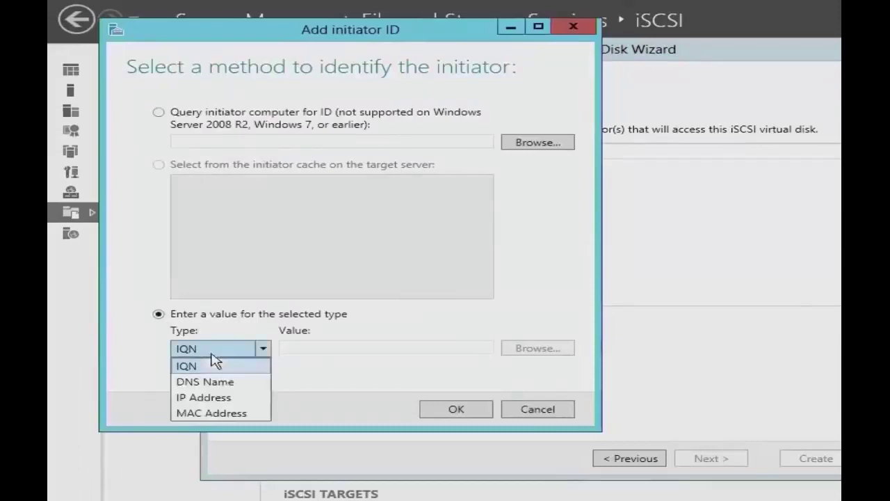
{"action": "left_click", "coordinate": [224, 402]}
{"action": "left_click", "coordinate": [305, 348]}
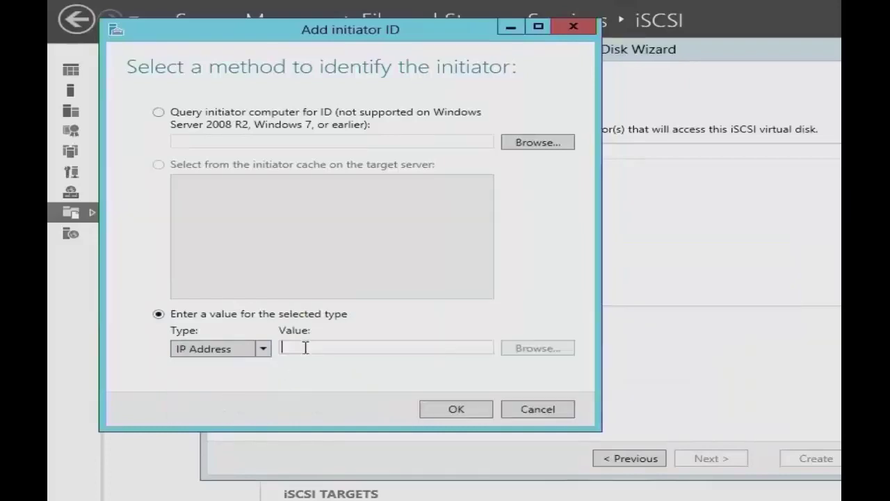
{"action": "type", "text": "172."}
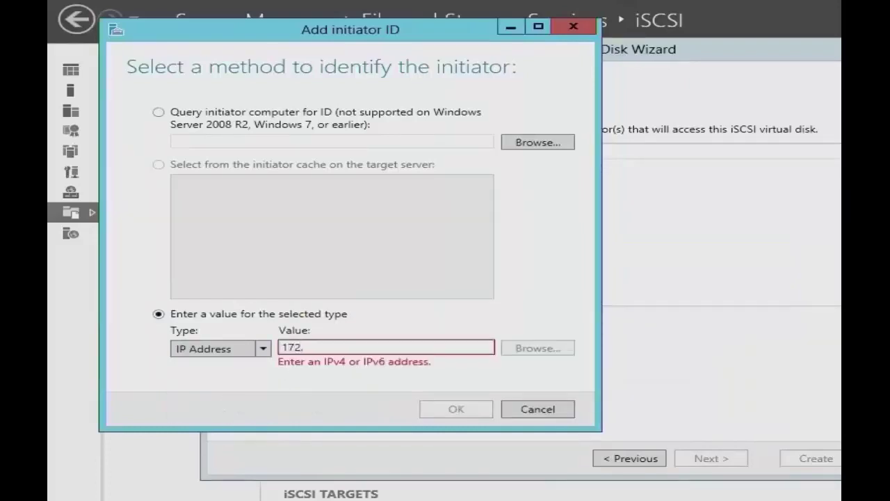
{"action": "type", "text": "16.0.22"}
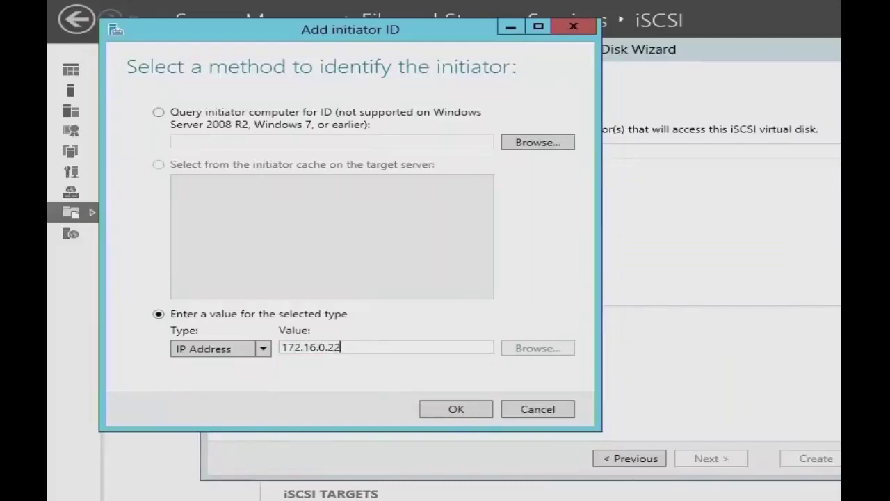
{"action": "left_click", "coordinate": [439, 411]}
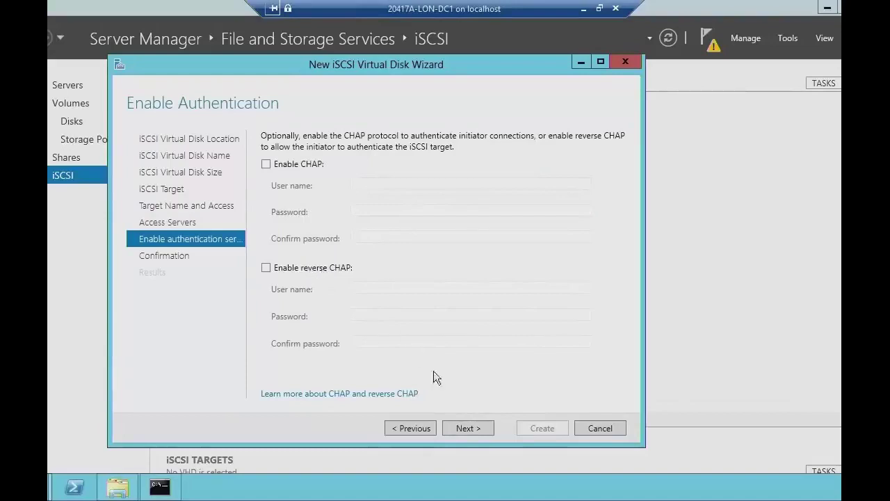
{"action": "left_click", "coordinate": [461, 427]}
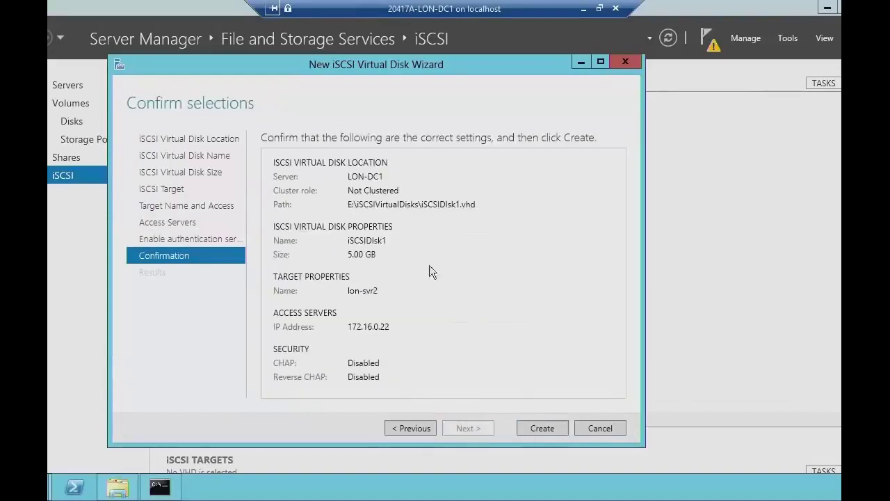
{"action": "left_click", "coordinate": [536, 426]}
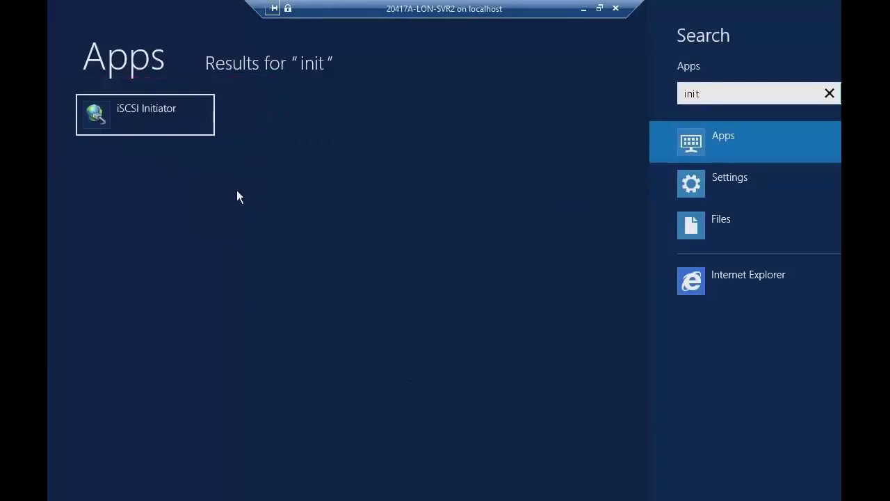
Open iSCSI Initiator on LON-SVR2 and have the Microsoft iSCSI service started, including automatically at every restart
{"action": "left_click", "coordinate": [132, 113]}
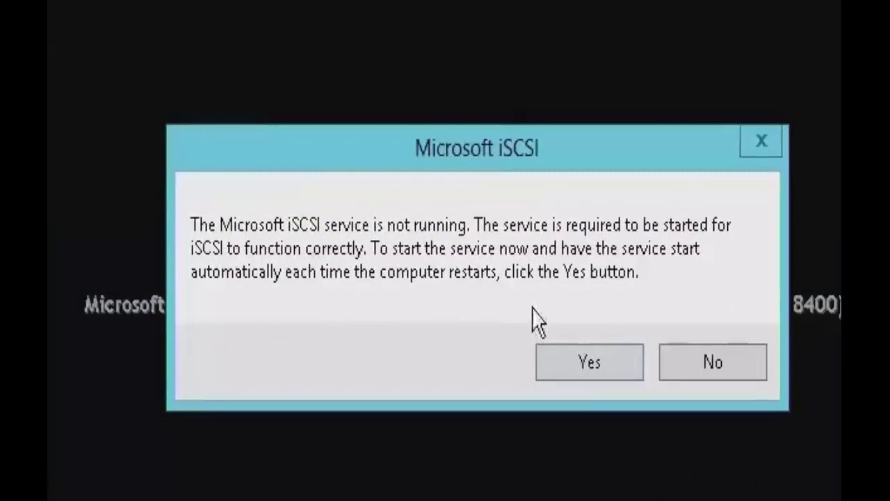
{"action": "left_click", "coordinate": [585, 364]}
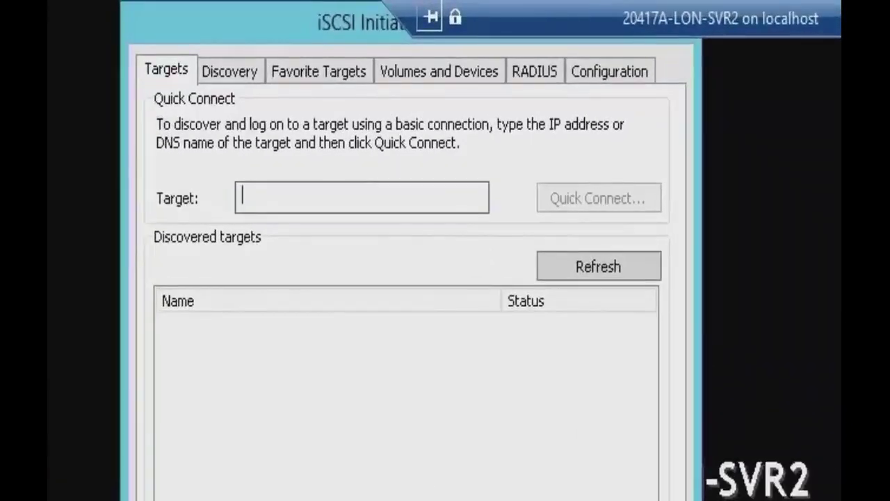
Quick-connect the initiator to the target on lon-dc1 and auto-configure all available volumes and devices
{"action": "type", "text": "lon-dc"}
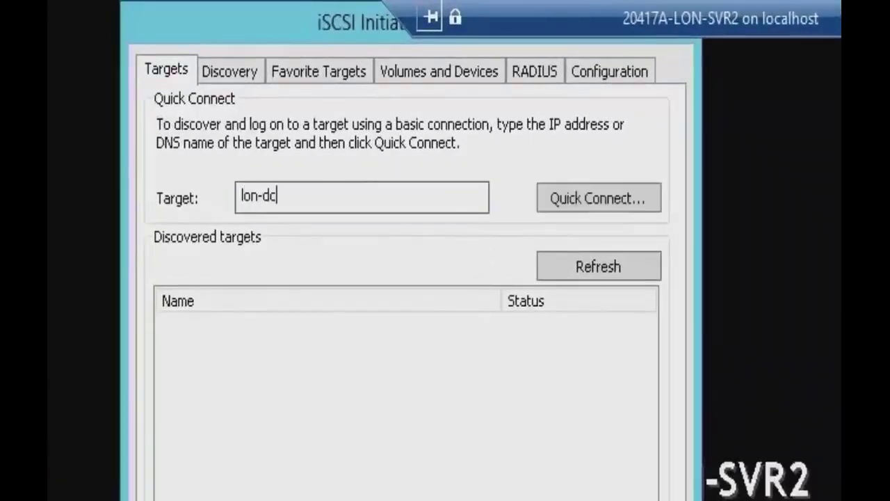
{"action": "type", "text": "1"}
{"action": "left_click", "coordinate": [570, 201]}
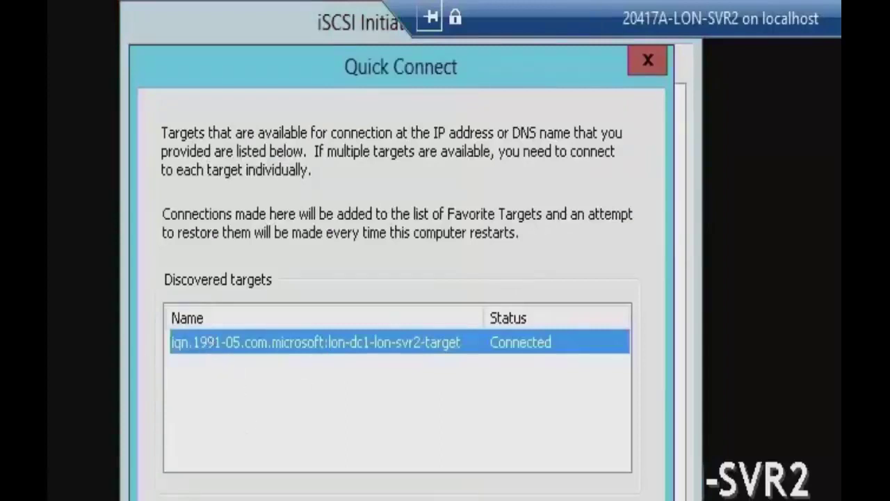
{"action": "left_click", "coordinate": [598, 497]}
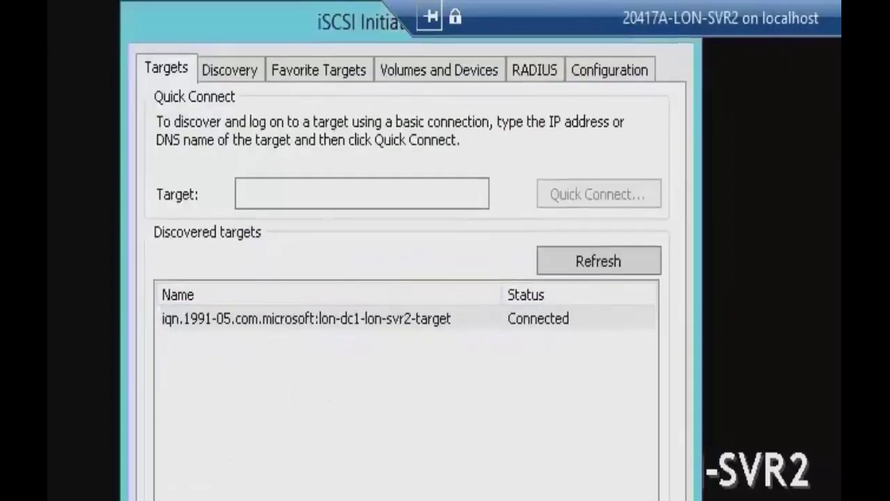
{"action": "left_click", "coordinate": [421, 68]}
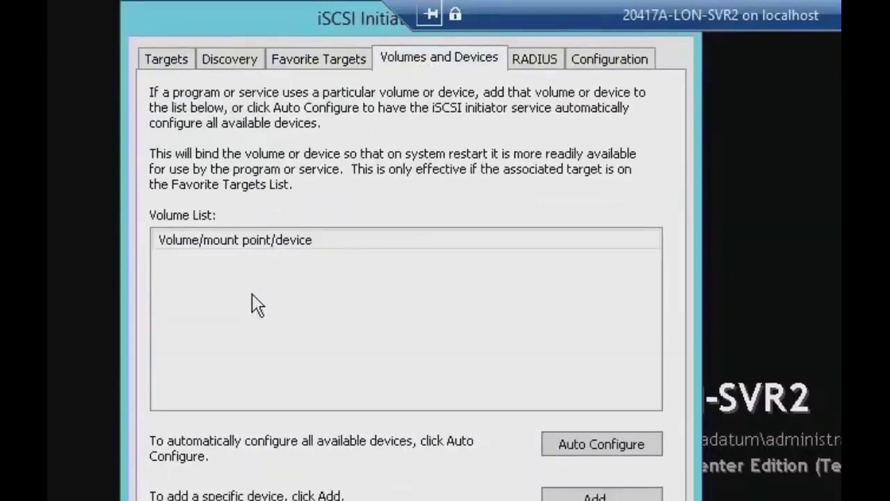
{"action": "left_click", "coordinate": [598, 449]}
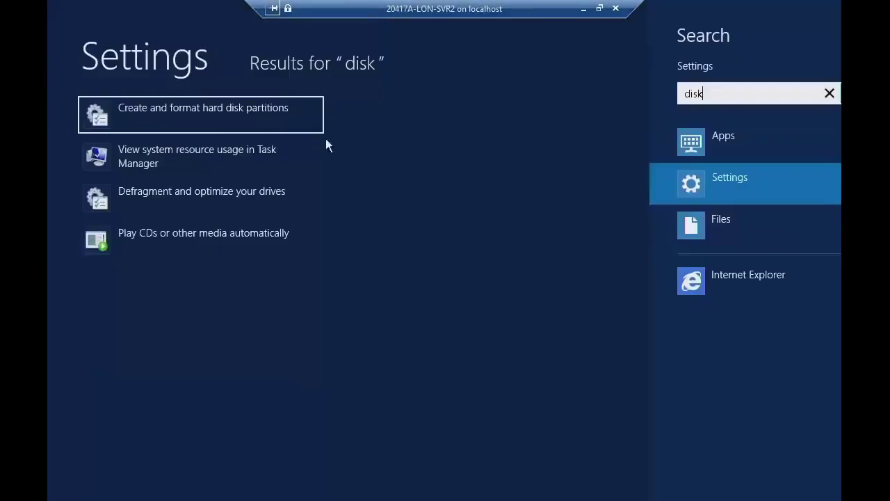
Open Disk Management on LON-SVR2 in a maximized window and examine the entries for Disk 1 and Disk 2
{"action": "left_click", "coordinate": [144, 122]}
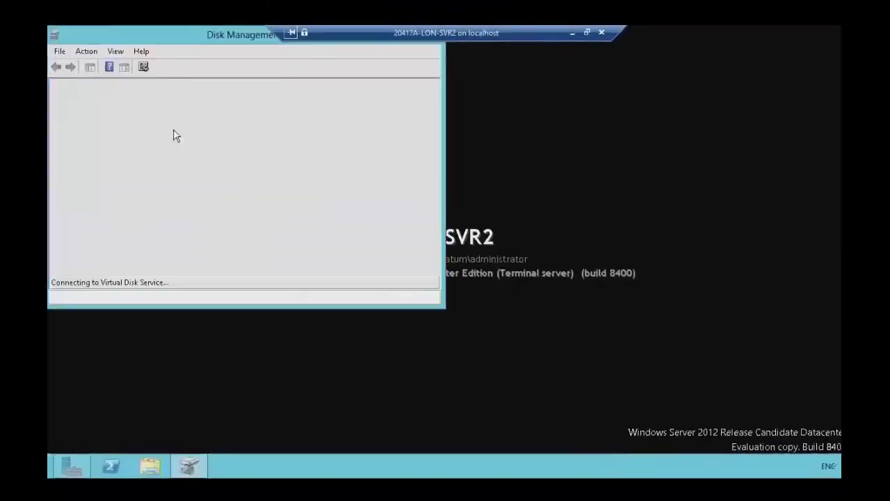
{"action": "double_click", "coordinate": [167, 46]}
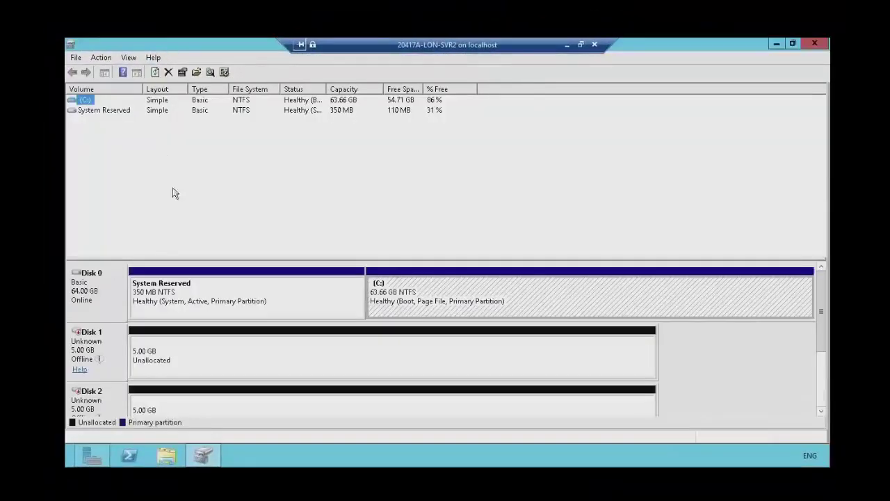
{"action": "scroll", "coordinate": [824, 348], "scroll_direction": "down", "scroll_amount": 3}
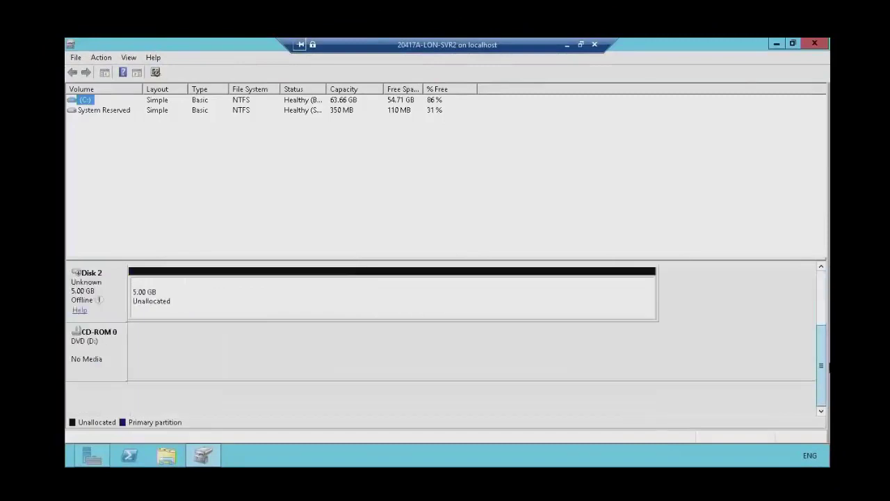
{"action": "scroll", "coordinate": [821, 336], "scroll_direction": "up", "scroll_amount": 1}
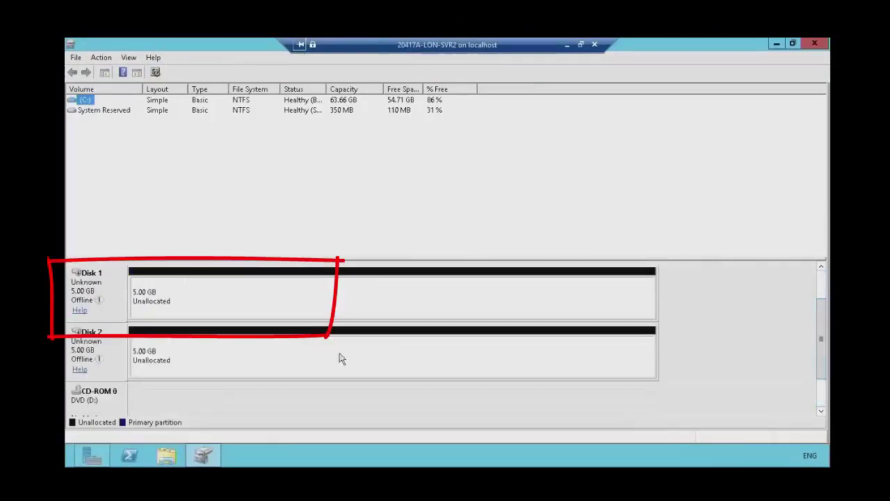
{"action": "left_click", "coordinate": [230, 354]}
{"action": "left_click", "coordinate": [211, 301]}
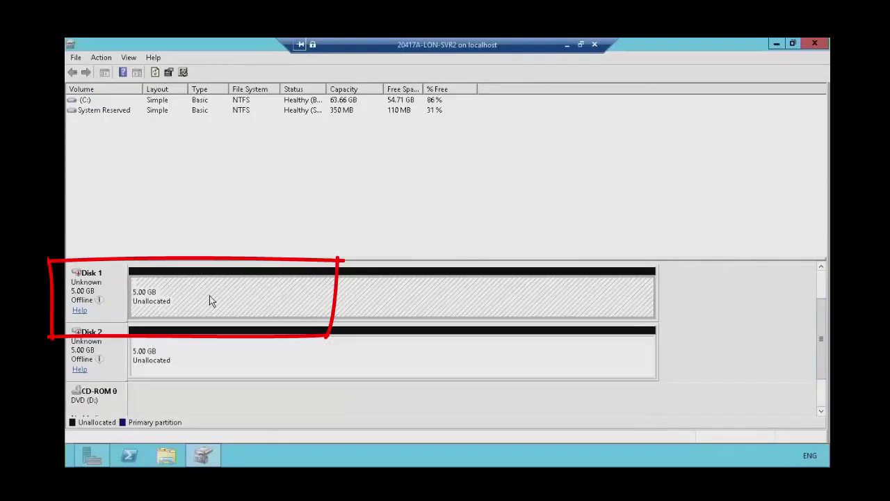